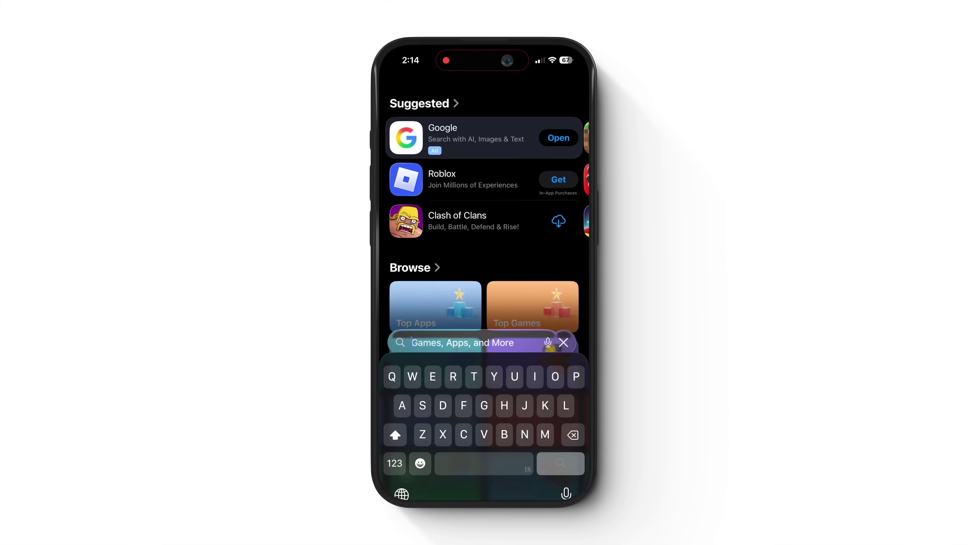
Search the App Store for 'Learn spanish' and scroll through results such as Babbel and Duolingo.
type("Learn")
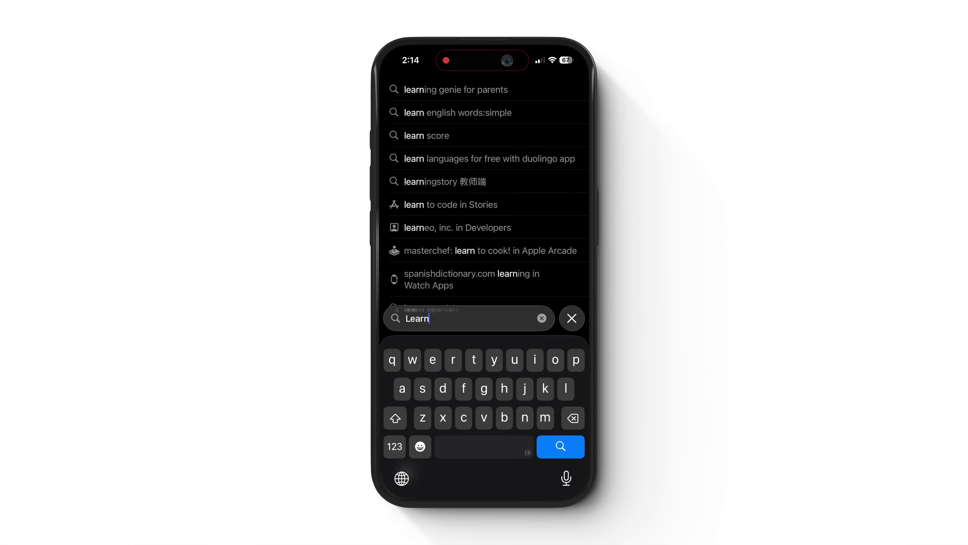
type(" spanish")
key("Return")
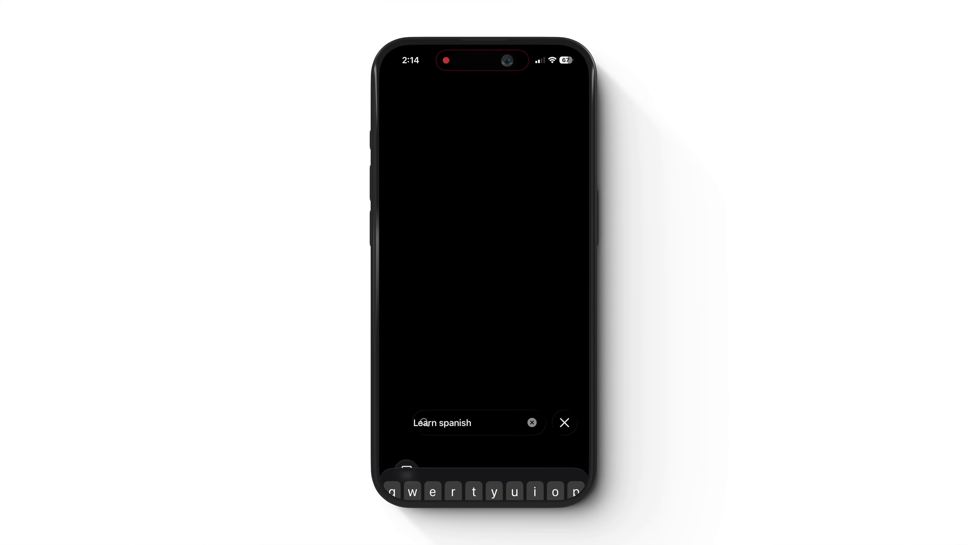
scroll(484, 286, "down", 5)
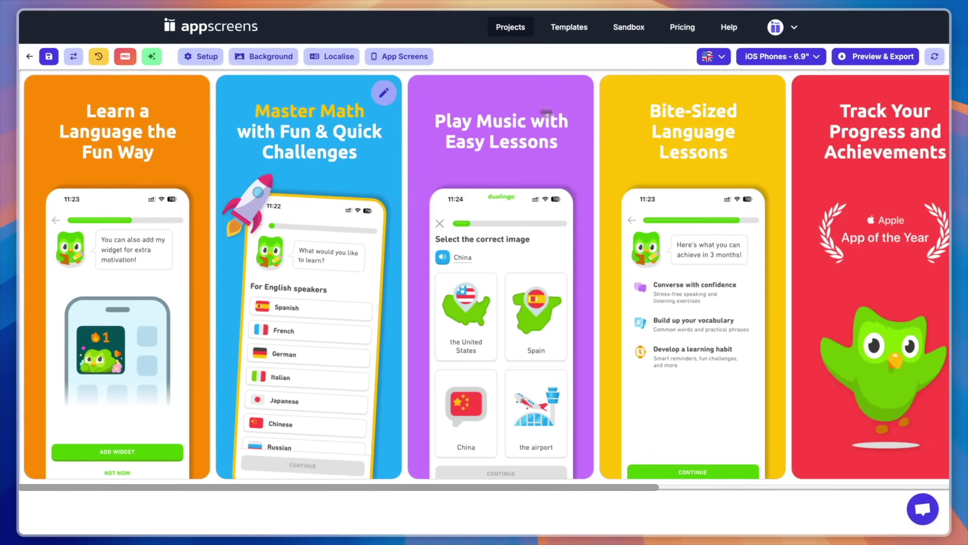
Switch the project's slide caption language to German.
left_click(712, 56)
left_click(733, 105)
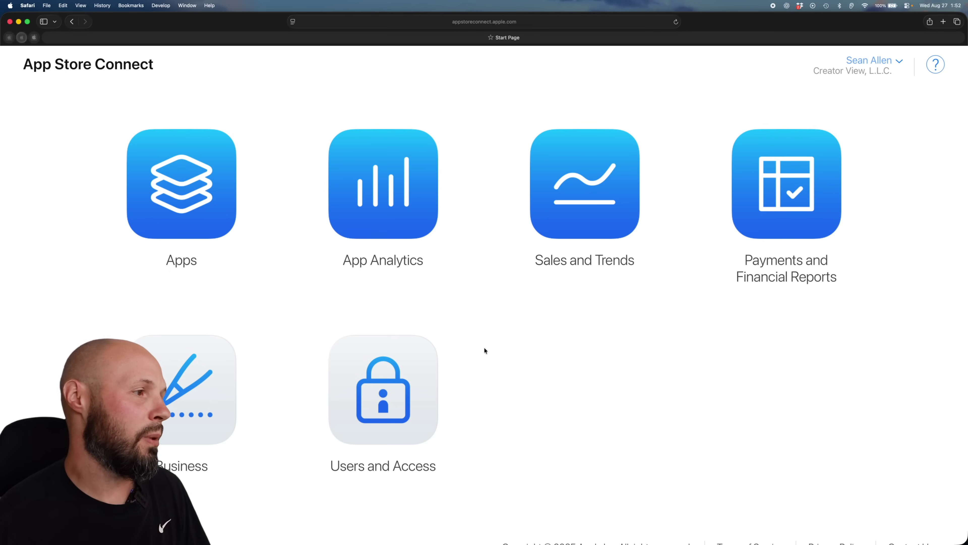
Open Creator View for YouTube version 2.3.0 and view its six iPhone 6.5-inch display screenshots.
left_click(181, 202)
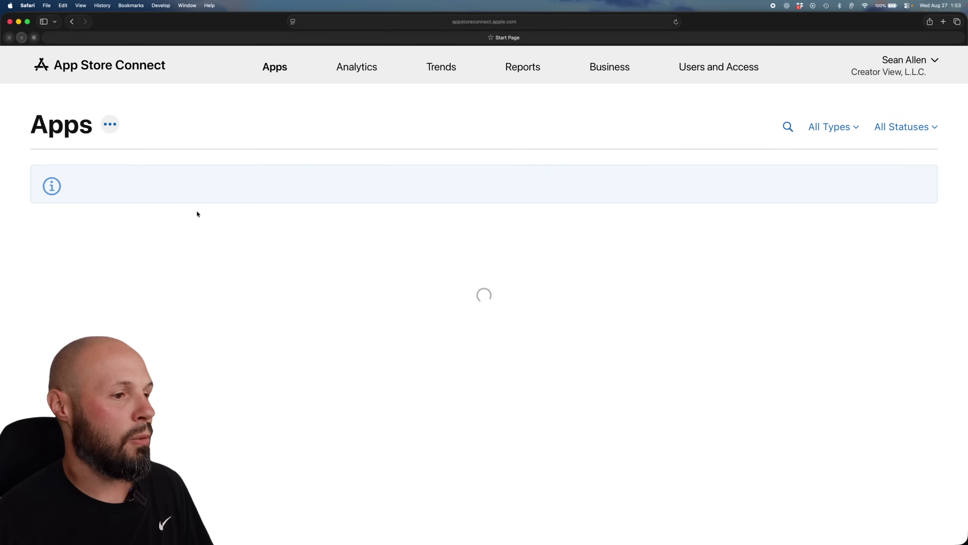
left_click(566, 307)
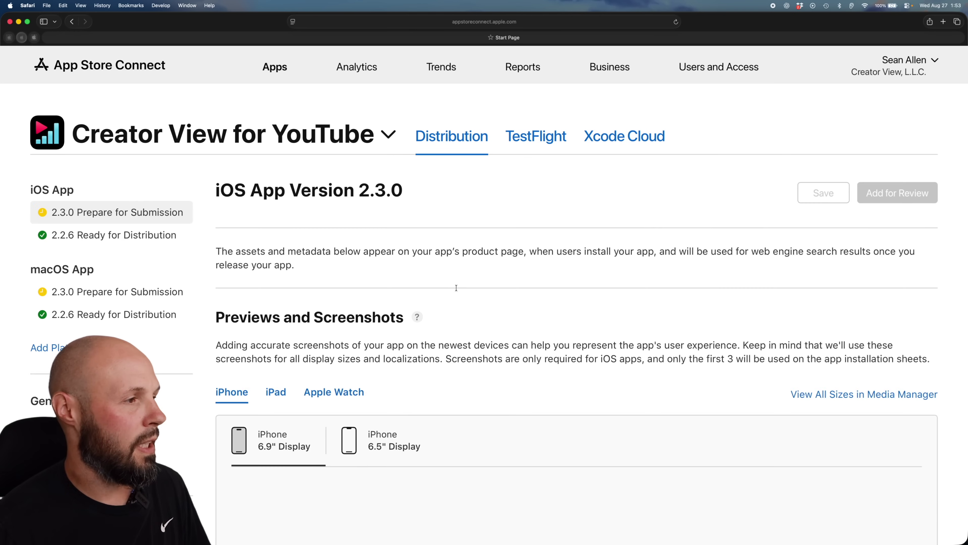
scroll(476, 290, "down", 3)
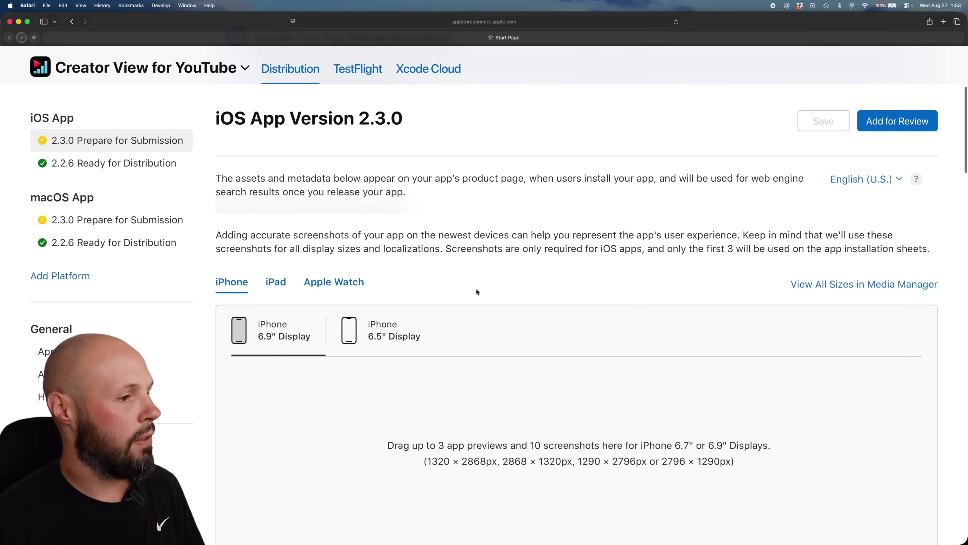
left_click(378, 275)
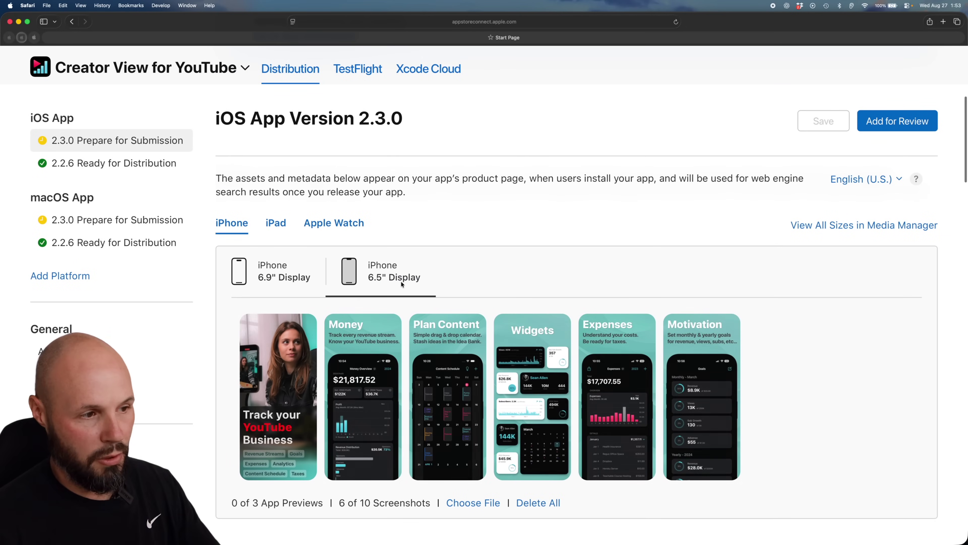
scroll(152, 305, "down", 5)
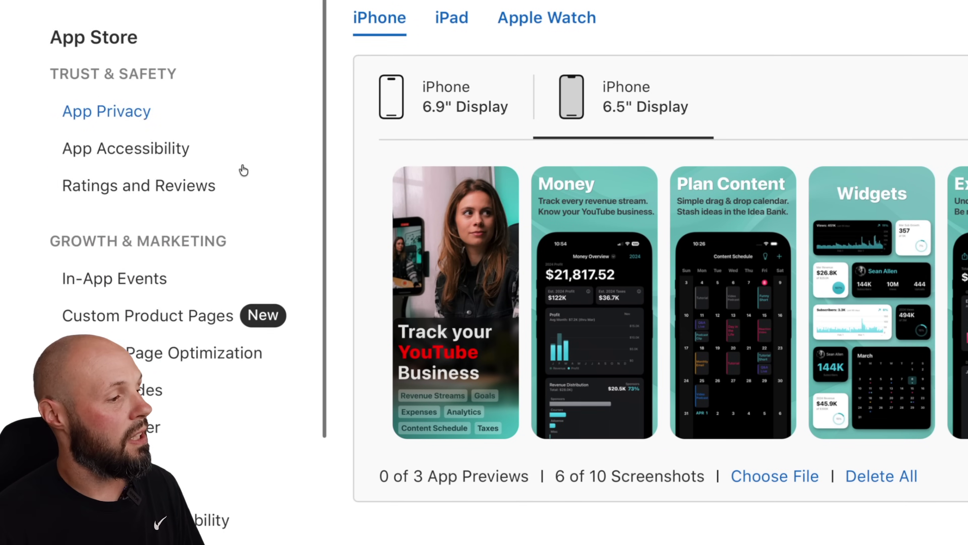
scroll(243, 170, "down", 5)
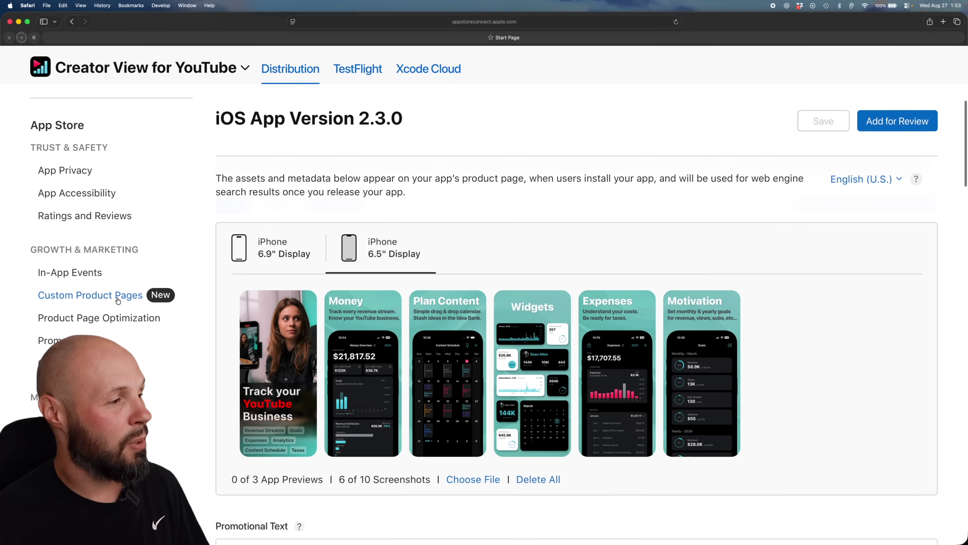
Go to Custom Product Pages under Growth & Marketing and read the notice about assigning keywords.
left_click(122, 295)
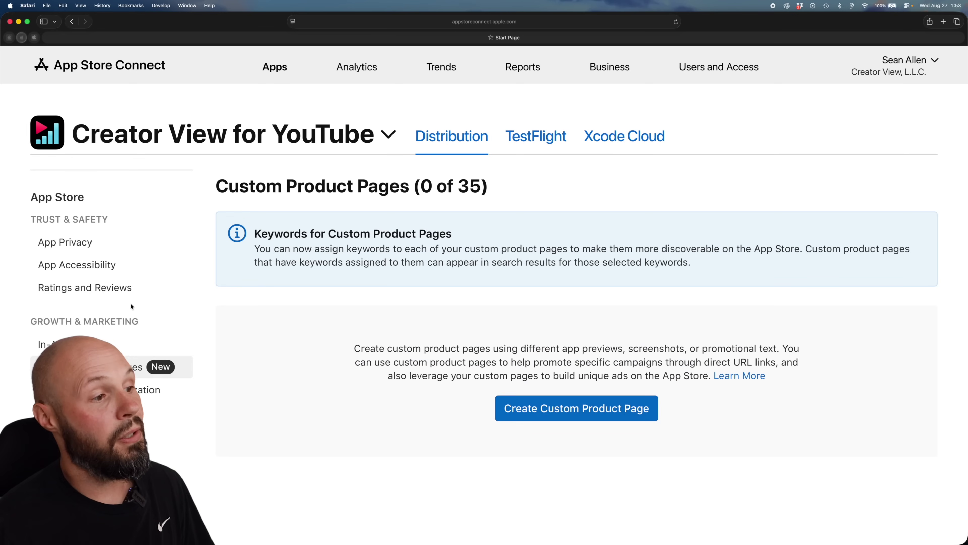
left_click_drag(291, 234, 454, 235)
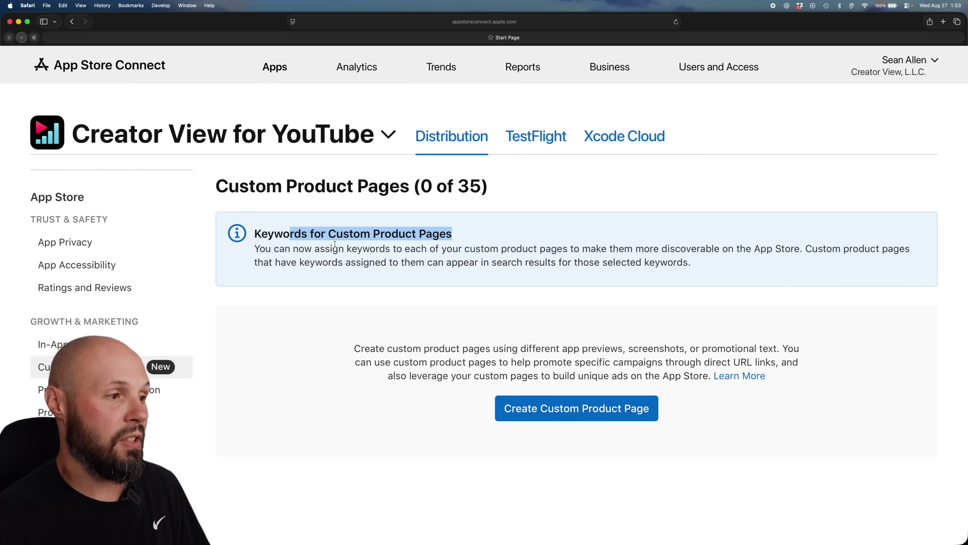
left_click_drag(269, 262, 390, 254)
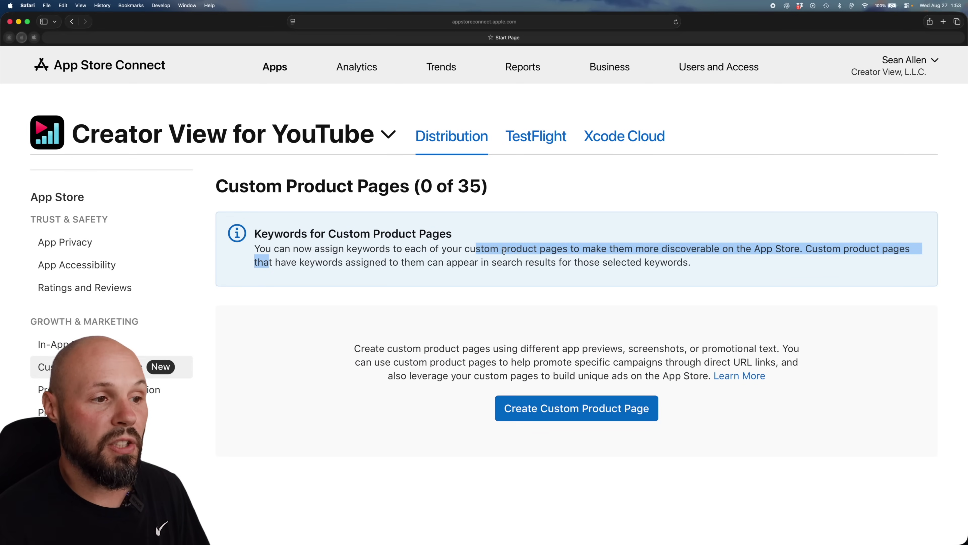
left_click_drag(499, 248, 875, 250)
left_click_drag(254, 262, 690, 264)
left_click_drag(391, 268, 691, 264)
left_click(692, 267)
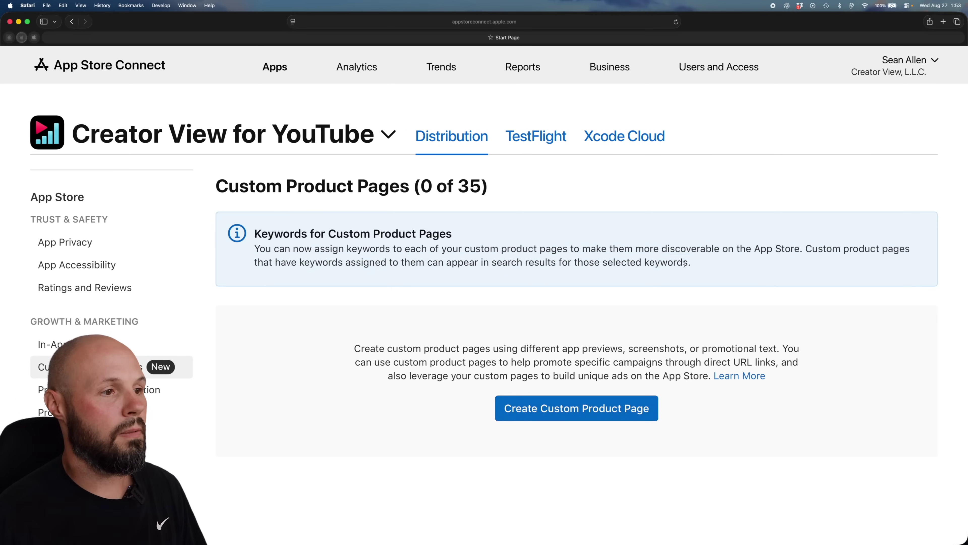
scroll(694, 271, "down", 1)
scroll(693, 271, "down", 2)
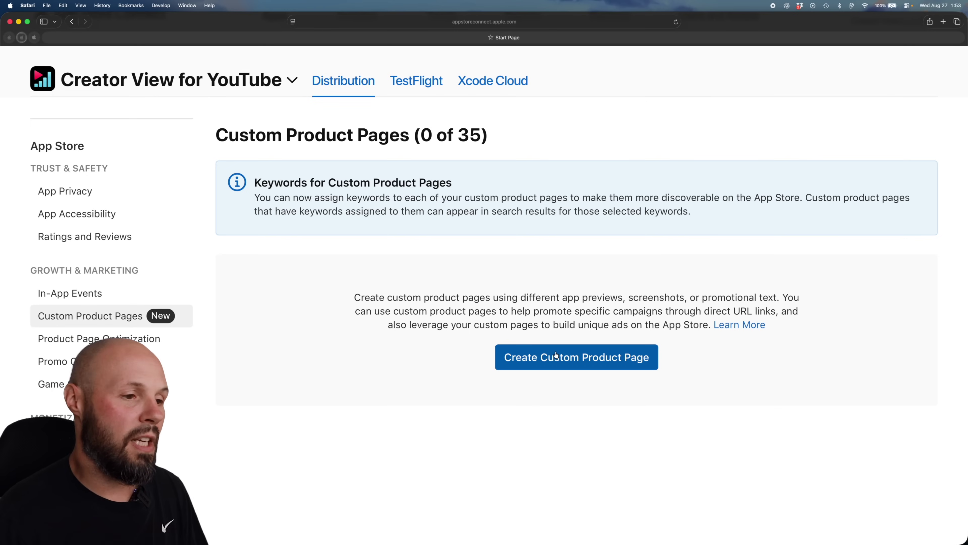
Create a custom product page 'Widgets' copied from the 2.2.6 Ready for Distribution version.
left_click(584, 363)
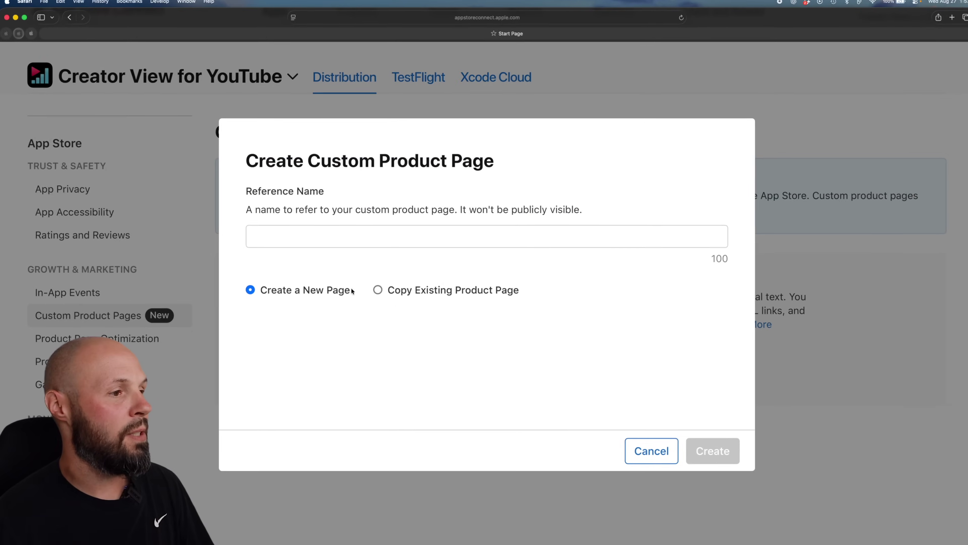
type("Widgets")
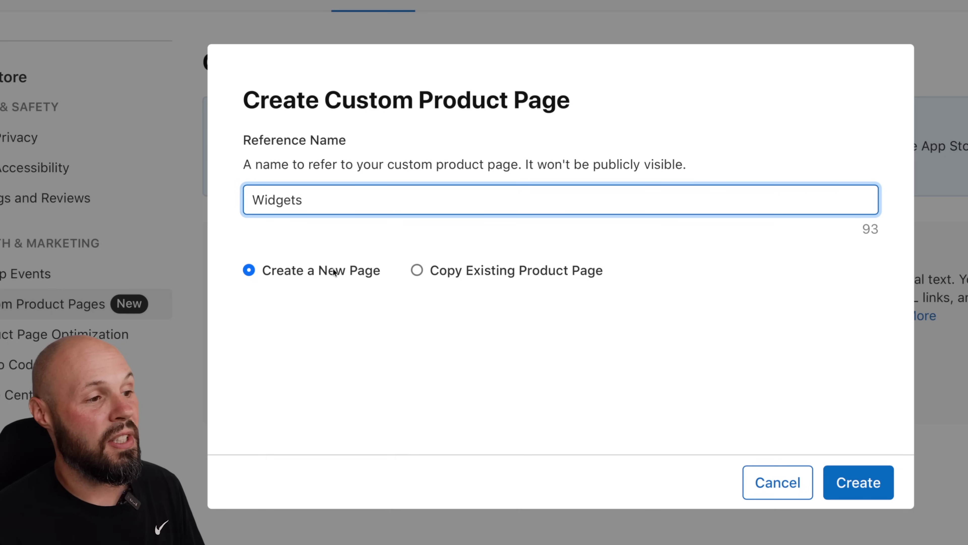
left_click(417, 272)
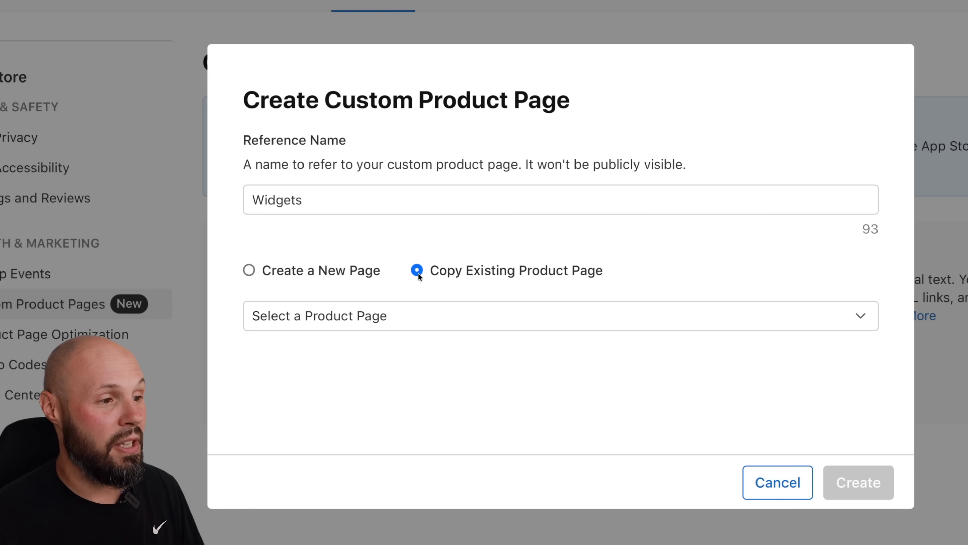
left_click(585, 321)
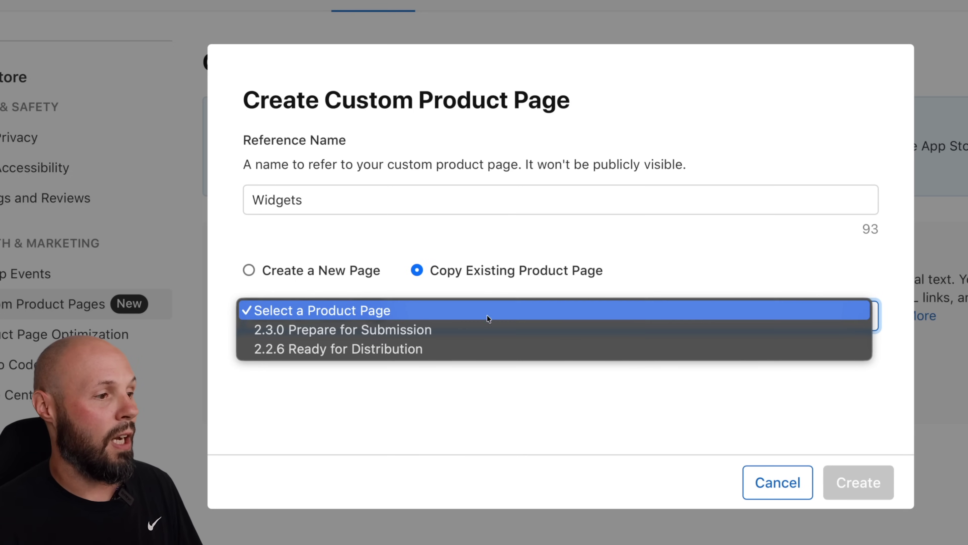
left_click(404, 353)
left_click(381, 320)
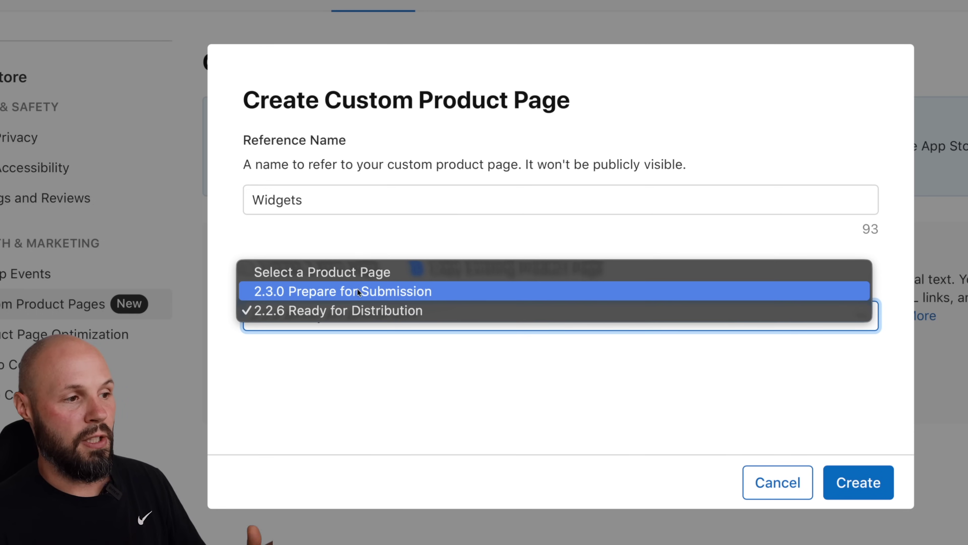
left_click(371, 310)
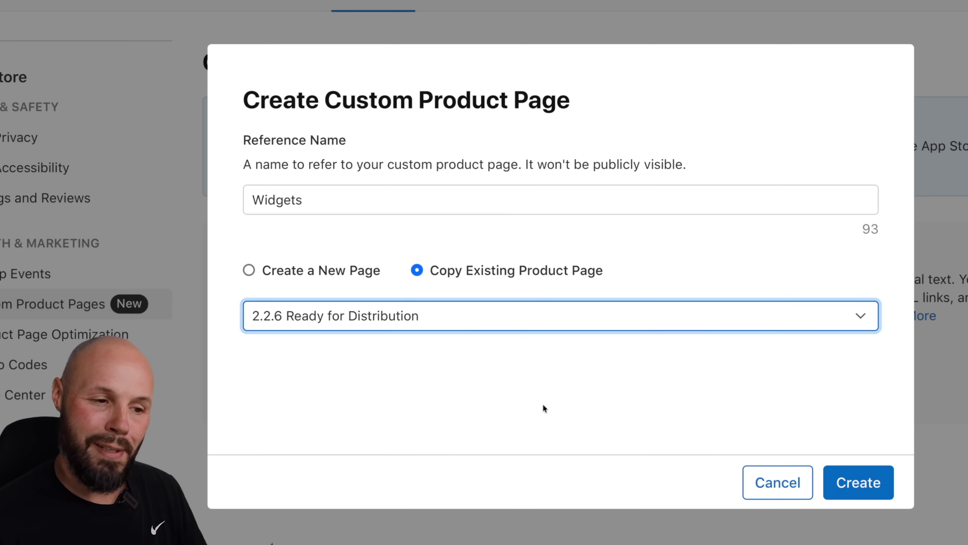
left_click(867, 481)
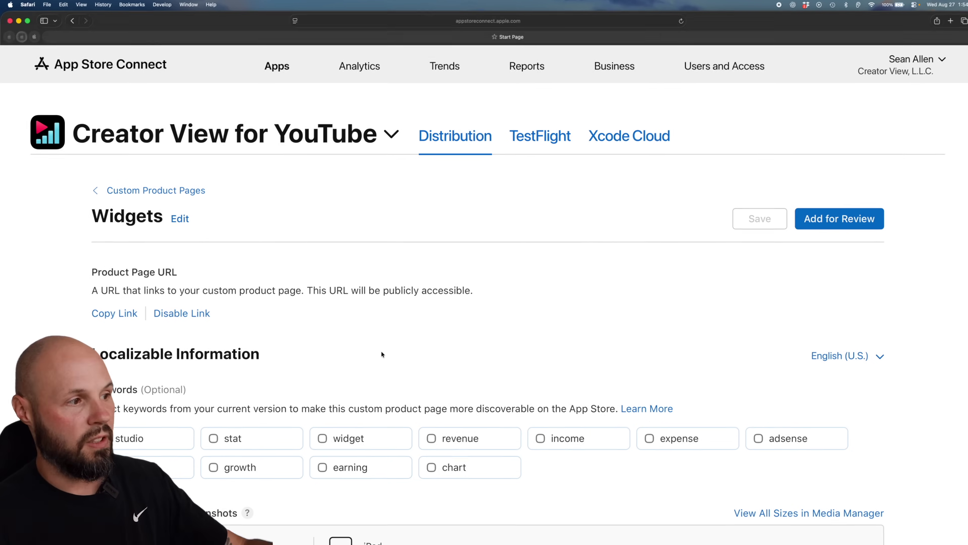
Scroll the Widgets page down to its eleven unchecked keyword options, from studio to chart.
scroll(393, 349, "down", 2)
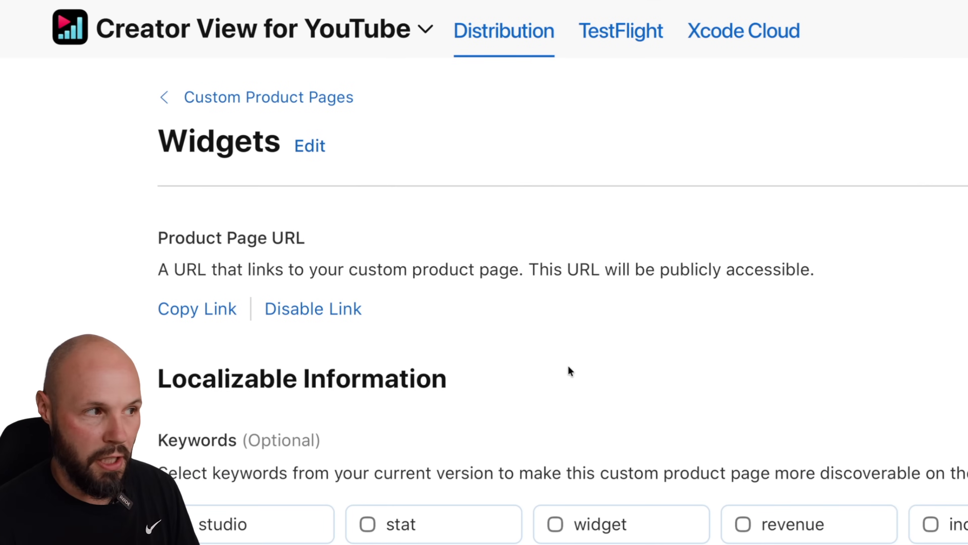
scroll(571, 372, "up", 5)
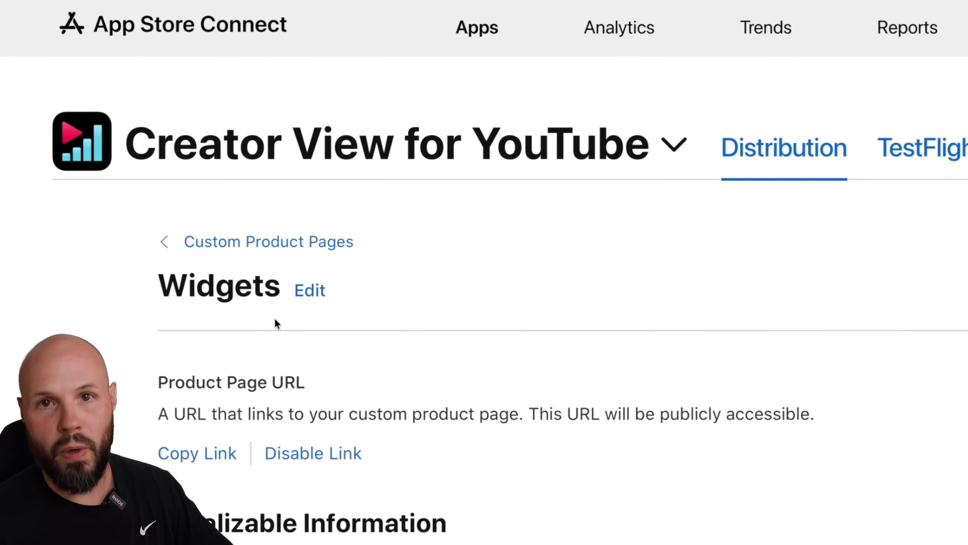
scroll(329, 330, "down", 2)
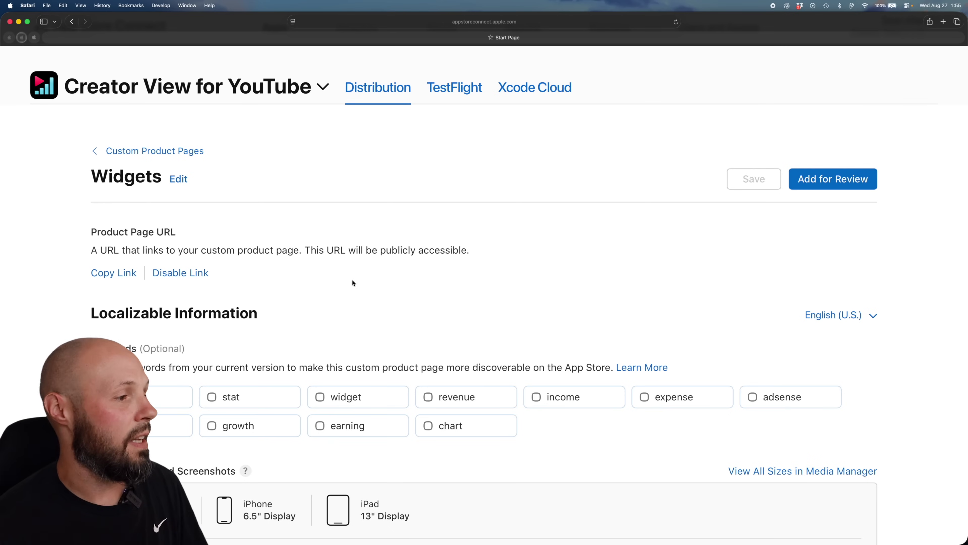
scroll(353, 281, "down", 4)
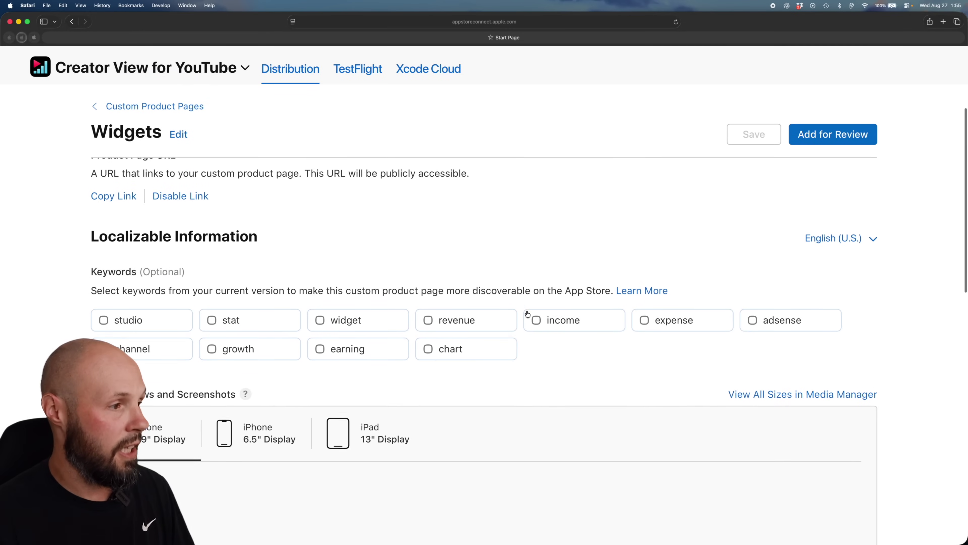
scroll(527, 313, "down", 3)
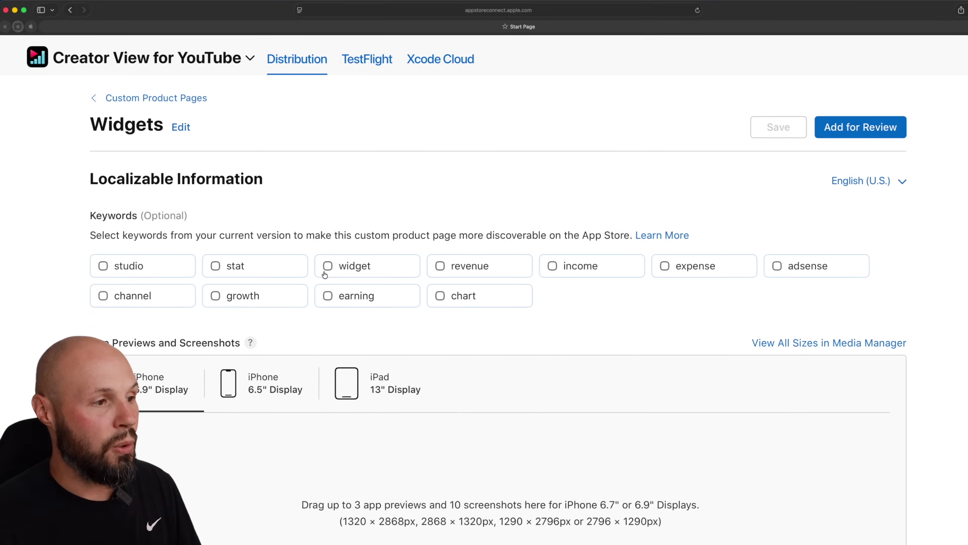
Tick the 'widget' and 'stat' checkboxes in the Keywords section.
left_click(320, 268)
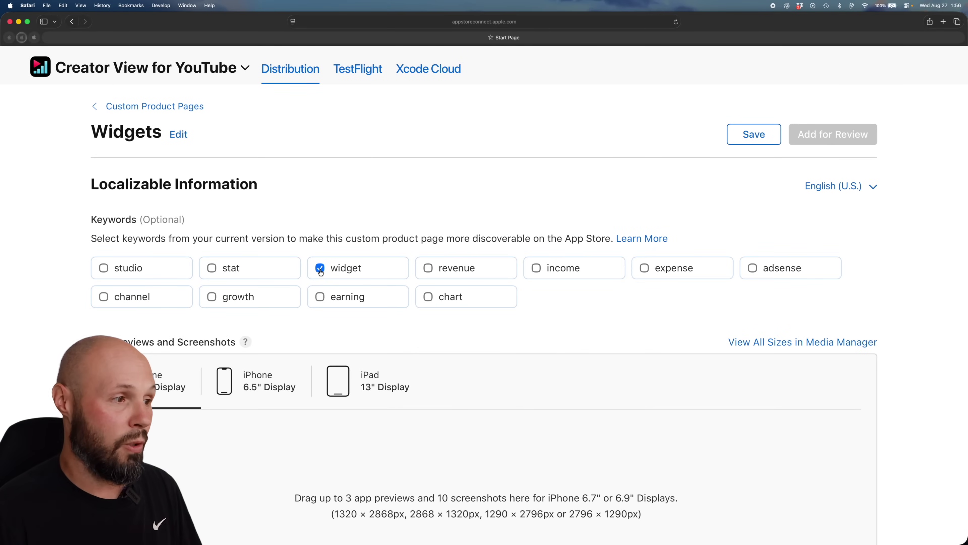
left_click(212, 268)
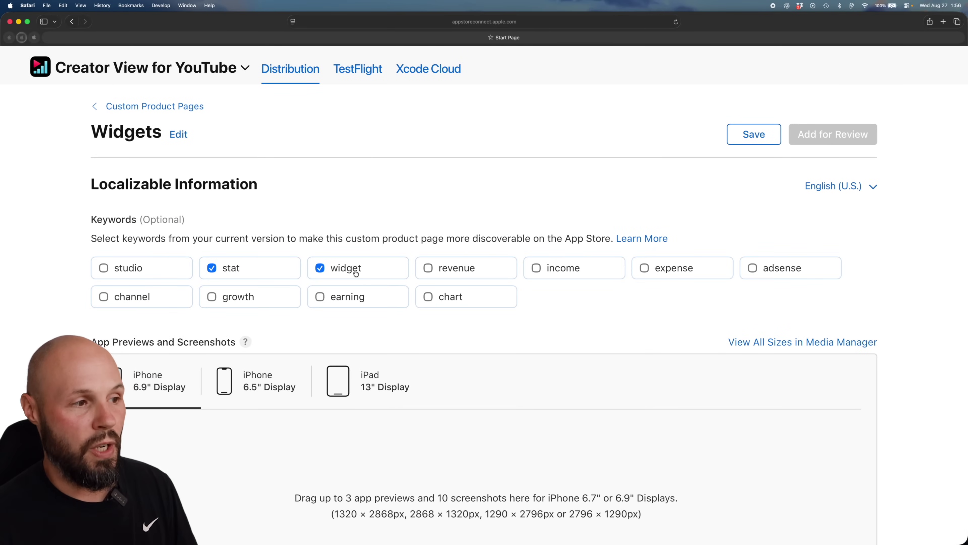